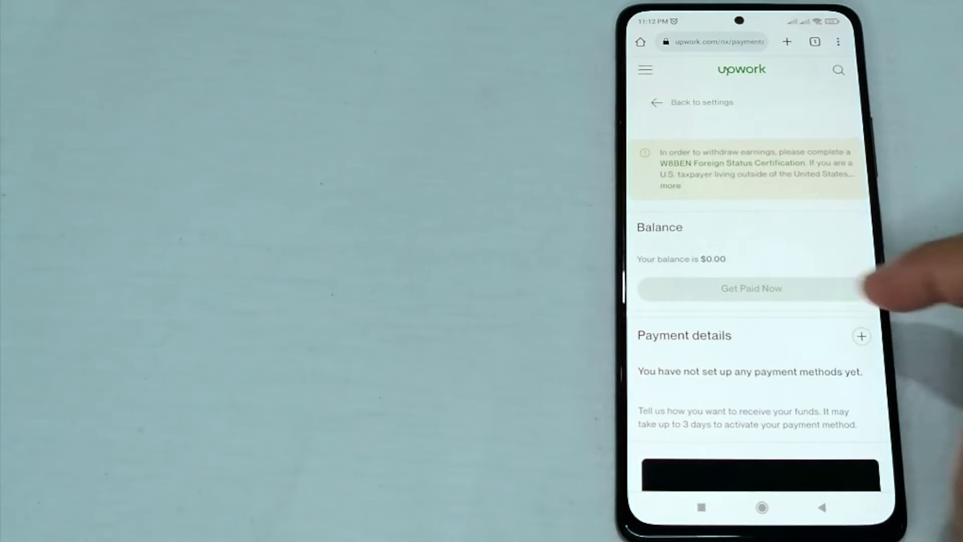
{"action": "scroll", "coordinate": [827, 316], "scroll_direction": "down", "scroll_amount": 2}
{"action": "scroll", "coordinate": [753, 301], "scroll_direction": "down", "scroll_amount": 1}
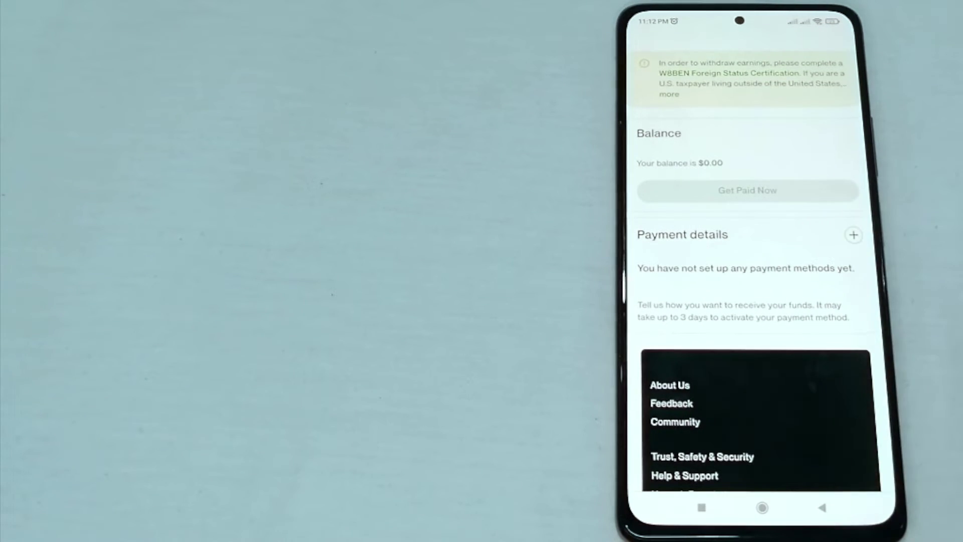
- Open Add a payment method, listing Local Bank (PHP), PayPal, Payoneer and Wire Transfer
{"action": "left_click", "coordinate": [855, 235]}
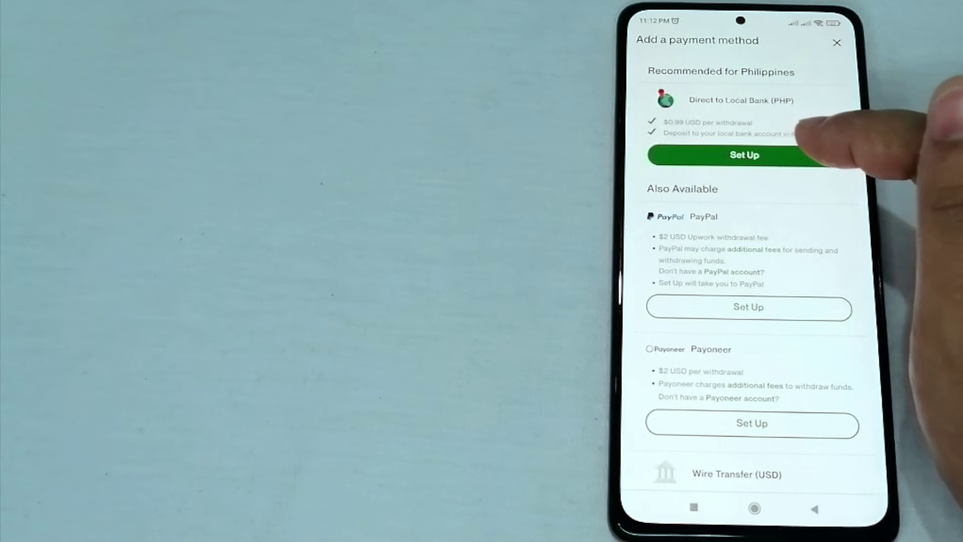
{"action": "scroll", "coordinate": [753, 263], "scroll_direction": "down", "scroll_amount": 1}
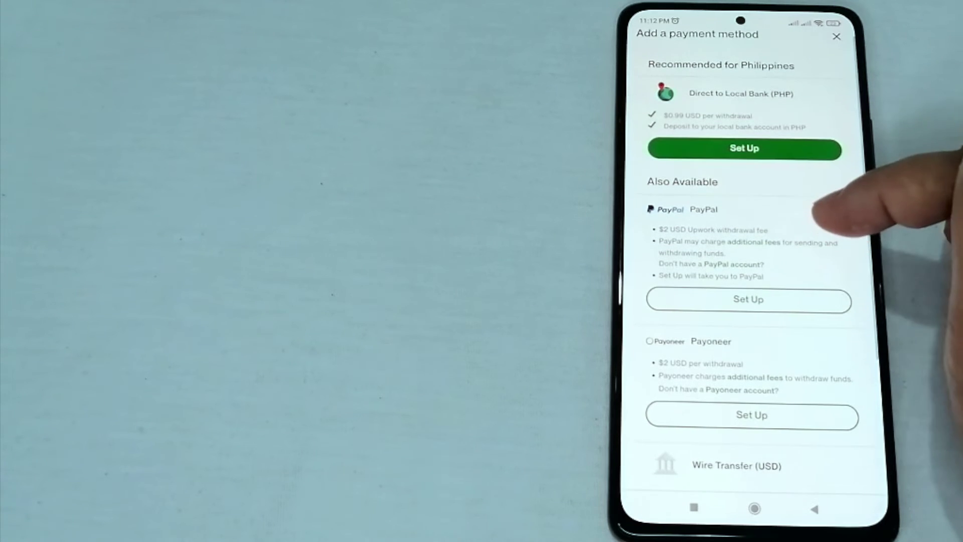
{"action": "scroll", "coordinate": [752, 264], "scroll_direction": "down", "scroll_amount": 1}
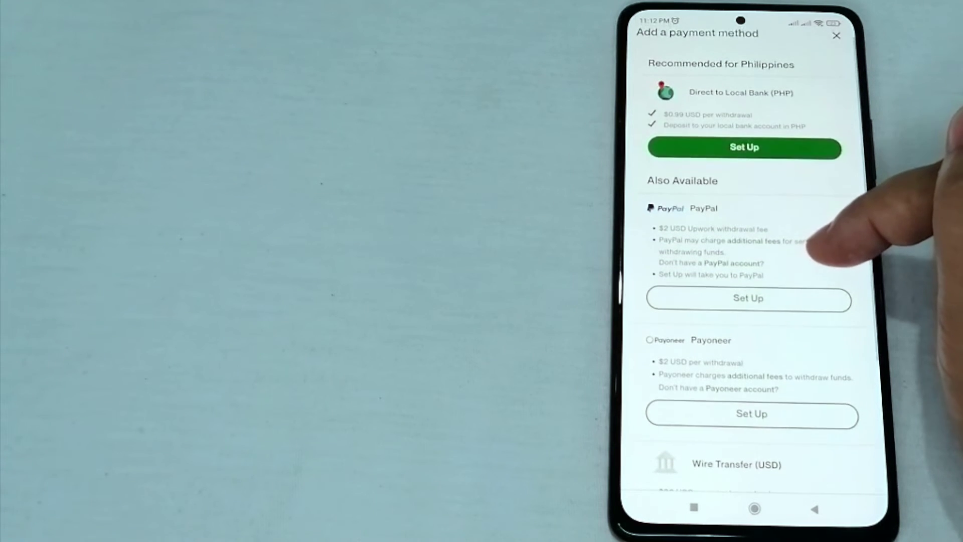
{"action": "scroll", "coordinate": [828, 241], "scroll_direction": "down", "scroll_amount": 1}
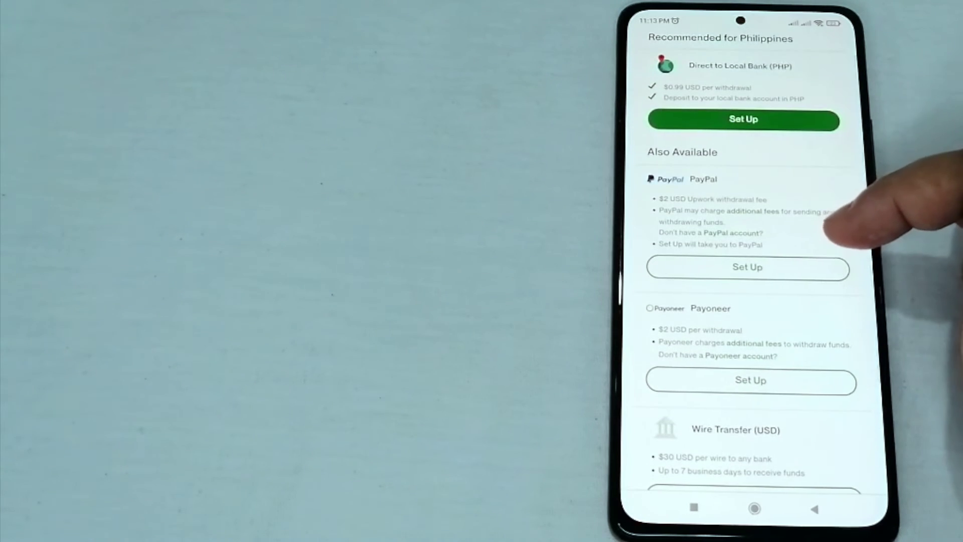
{"action": "scroll", "coordinate": [828, 227], "scroll_direction": "down", "scroll_amount": 1}
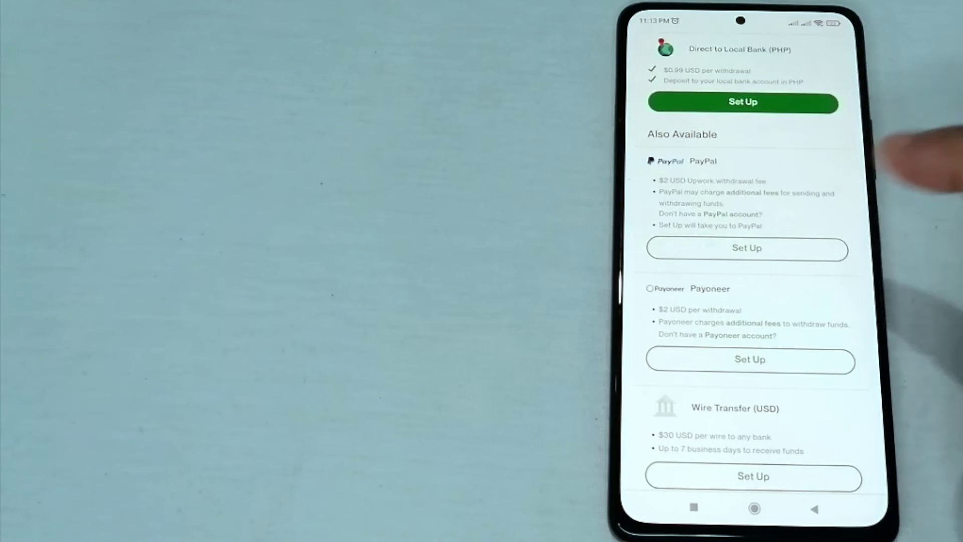
{"action": "scroll", "coordinate": [828, 218], "scroll_direction": "up", "scroll_amount": 1}
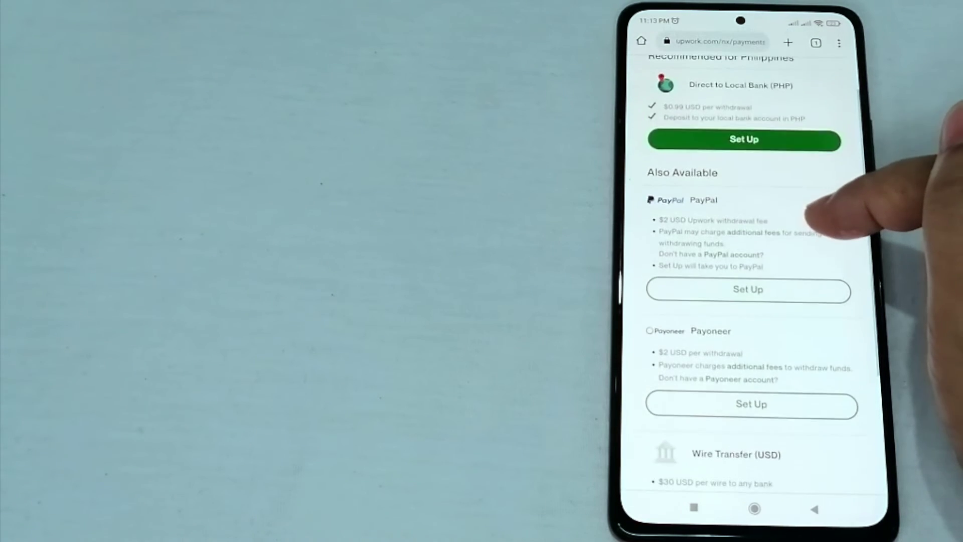
{"action": "scroll", "coordinate": [828, 218], "scroll_direction": "up", "scroll_amount": 1}
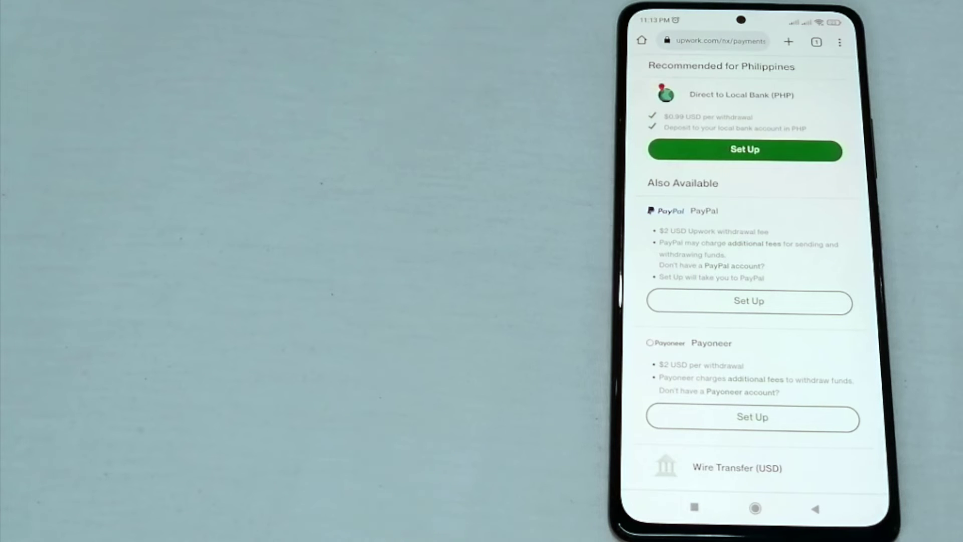
{"action": "scroll", "coordinate": [749, 339], "scroll_direction": "down", "scroll_amount": 3}
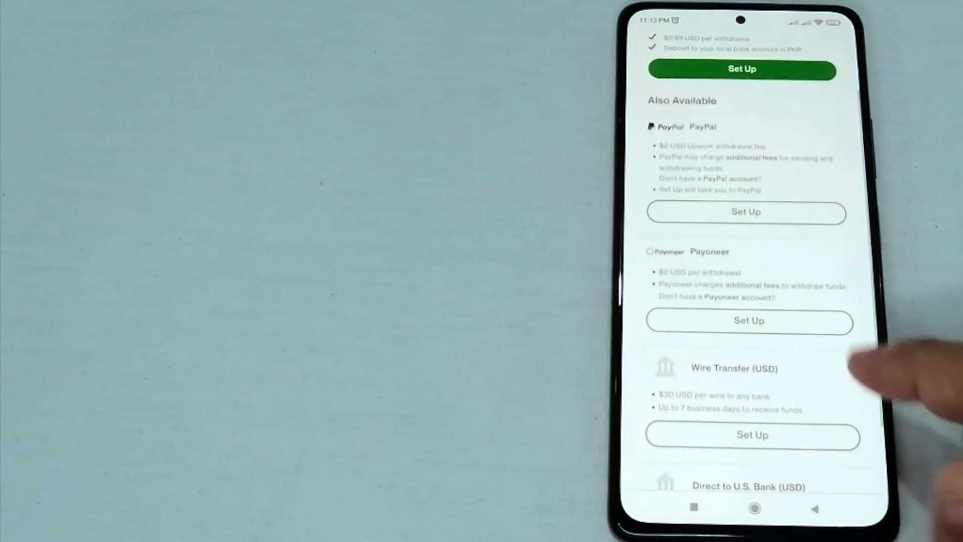